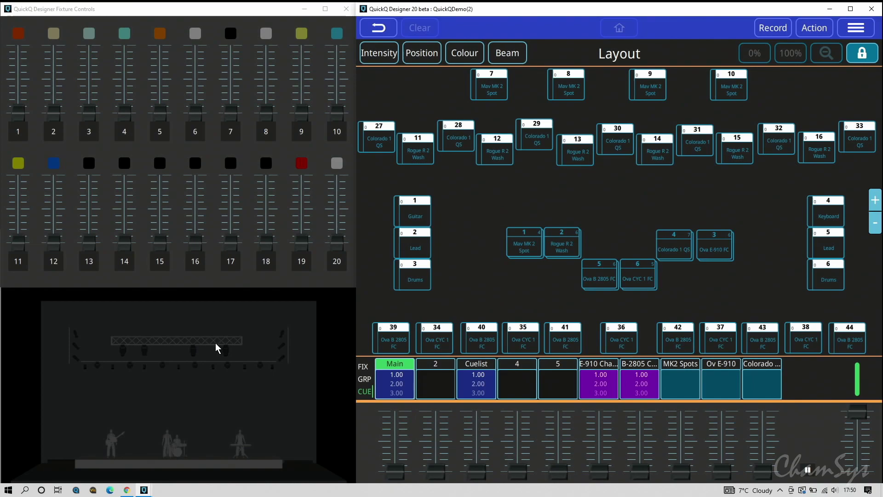
- Select the six Rogue R2 Wash fixtures 11–16 and bring them to full intensity
left_click(849, 32)
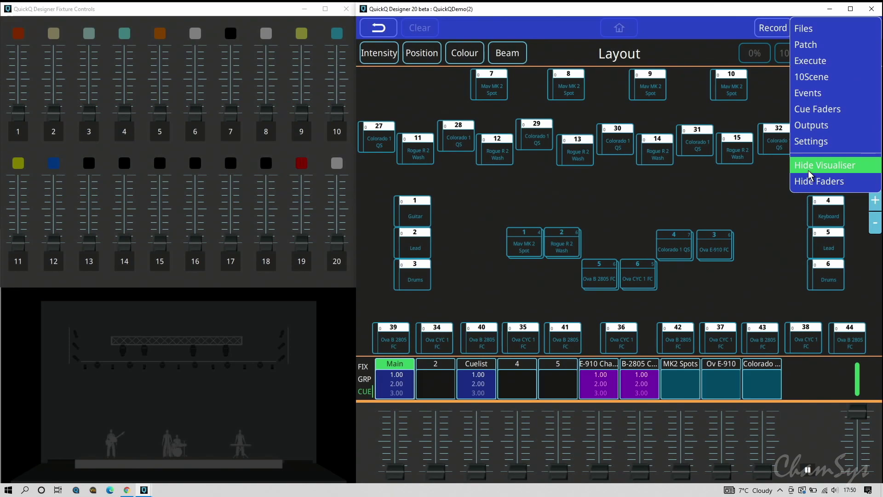
left_click(631, 173)
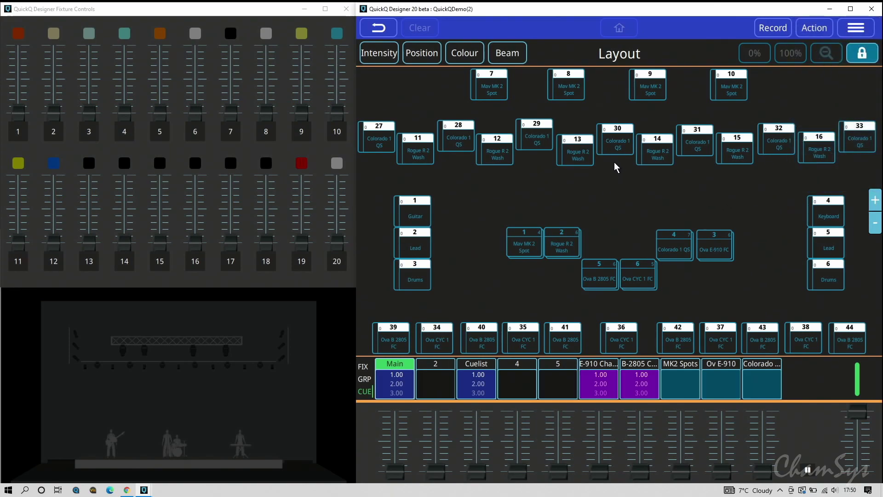
left_click(569, 239)
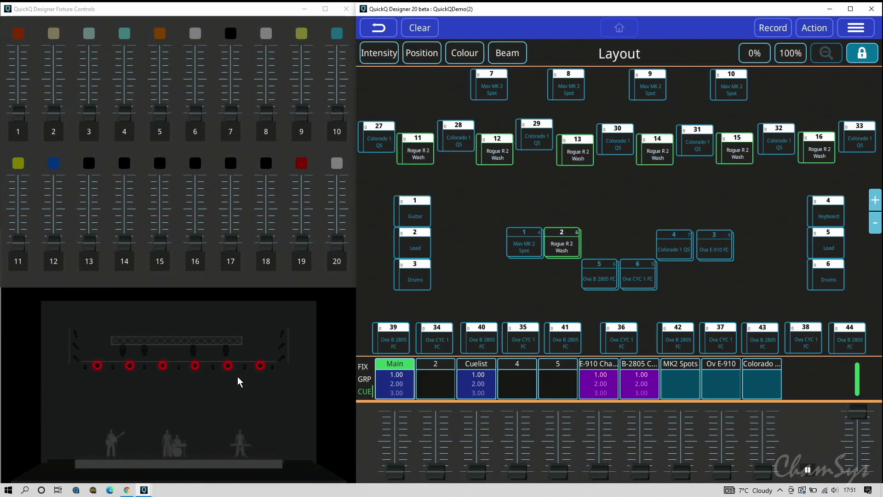
left_click(791, 53)
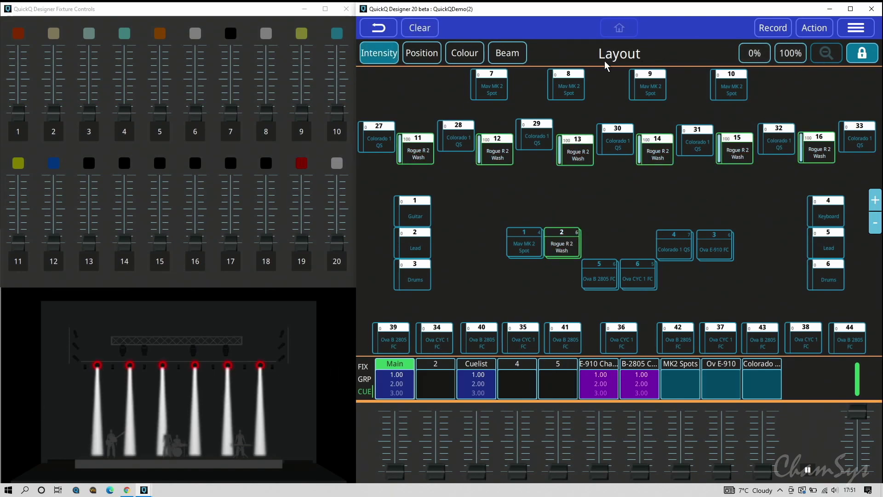
- Start a 2 Colour effect from the Colour page's effects for the washes
left_click(469, 57)
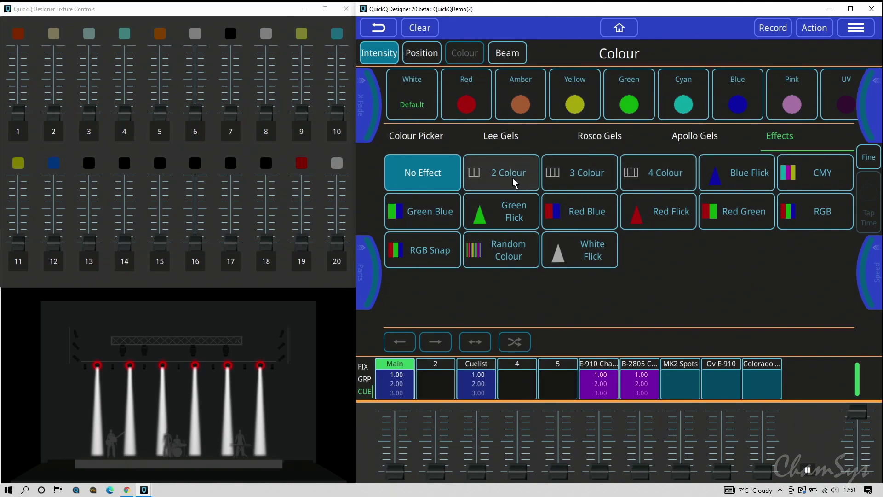
left_click_drag(704, 97, 494, 99)
left_click_drag(680, 92, 620, 101)
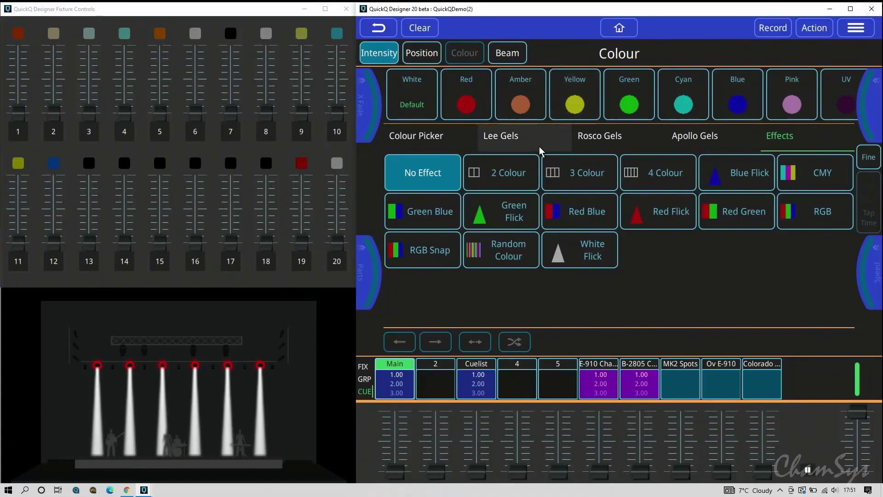
left_click(507, 172)
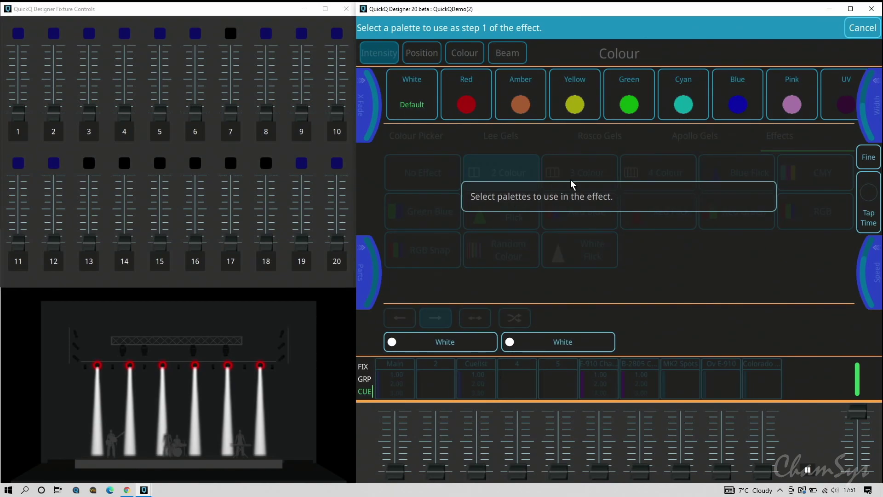
- Set the chase to Blue then White, try reverse and bounce, and finish on forward
left_click(737, 102)
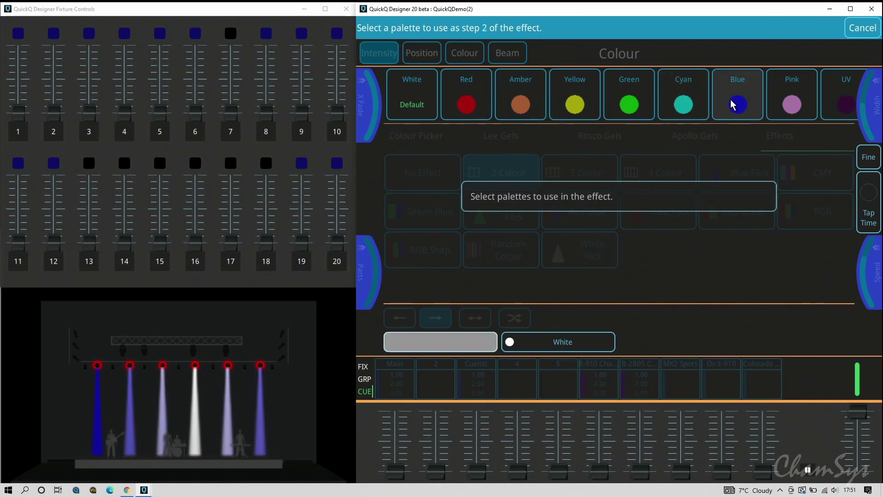
left_click(423, 89)
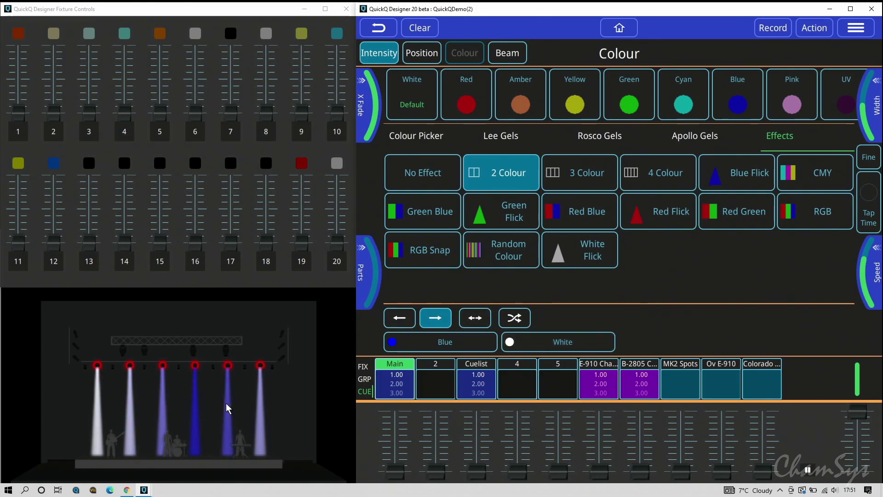
left_click(399, 321)
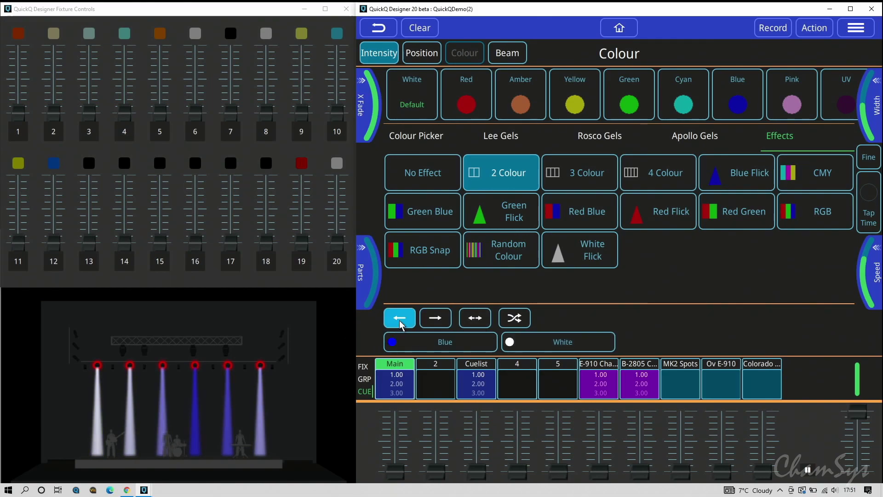
left_click(481, 316)
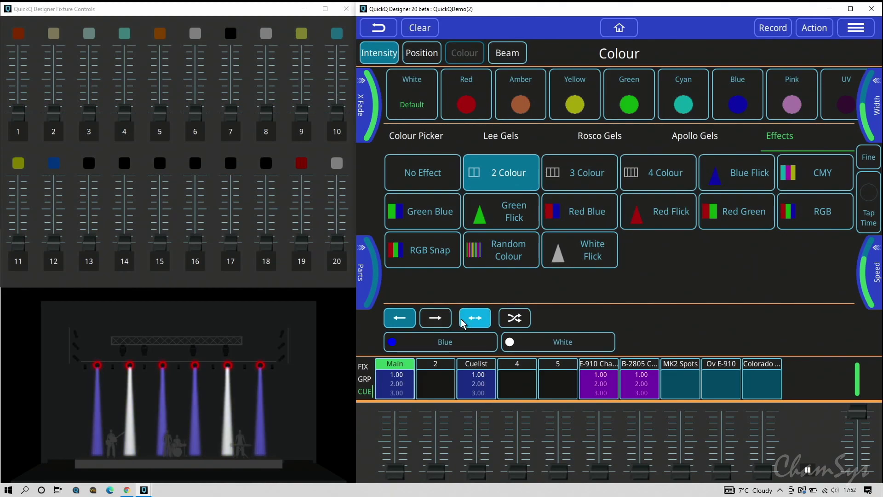
left_click(433, 324)
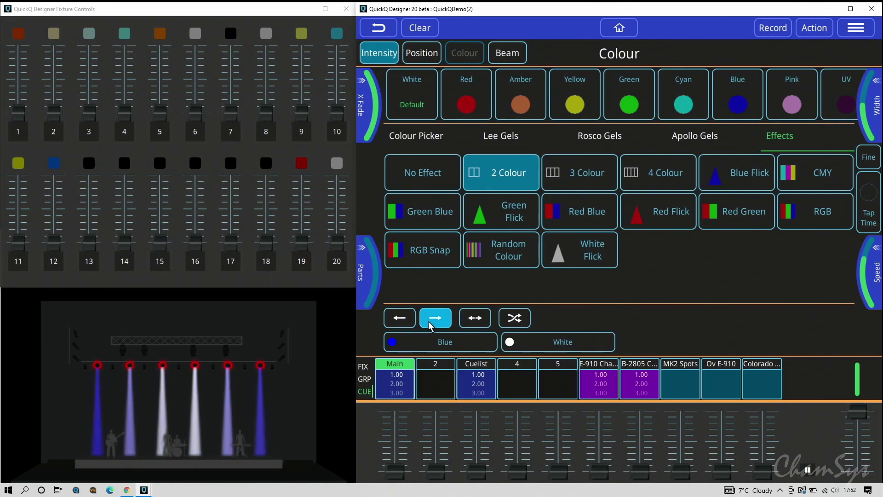
- Set step 1 to Red and step 2 to Magenta, after briefly trying Green
left_click(440, 342)
left_click(464, 105)
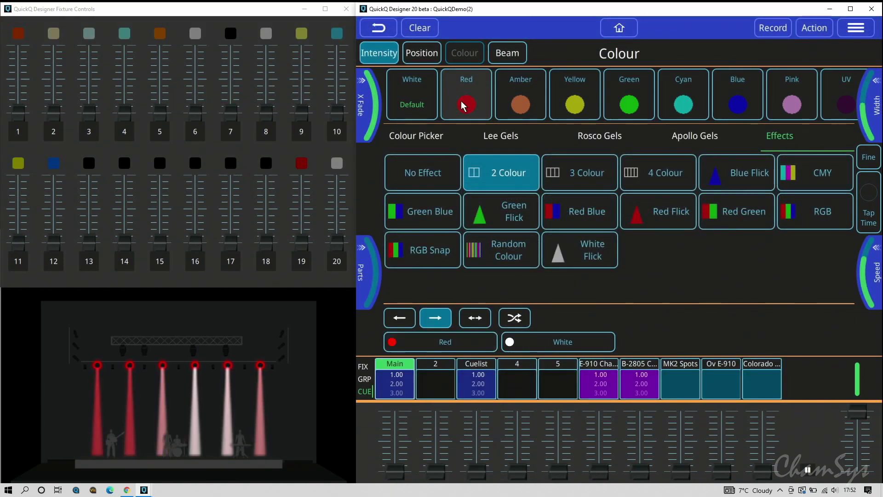
left_click(530, 348)
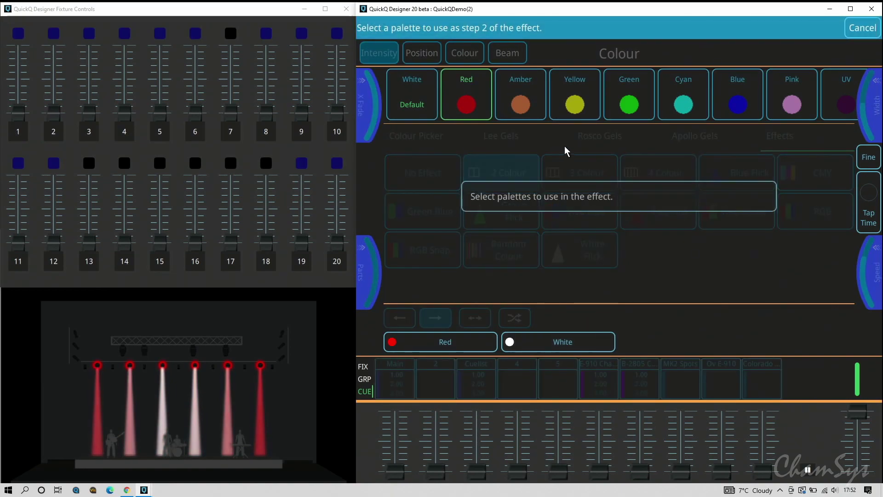
left_click(615, 104)
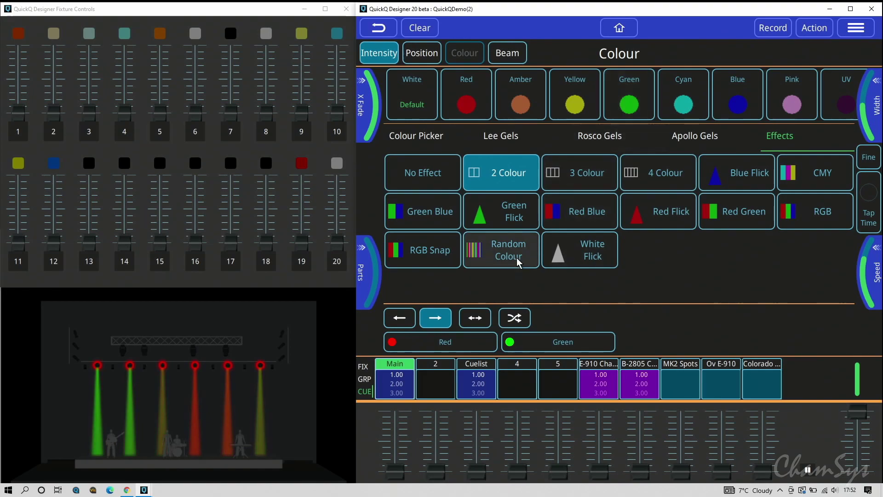
left_click(541, 350)
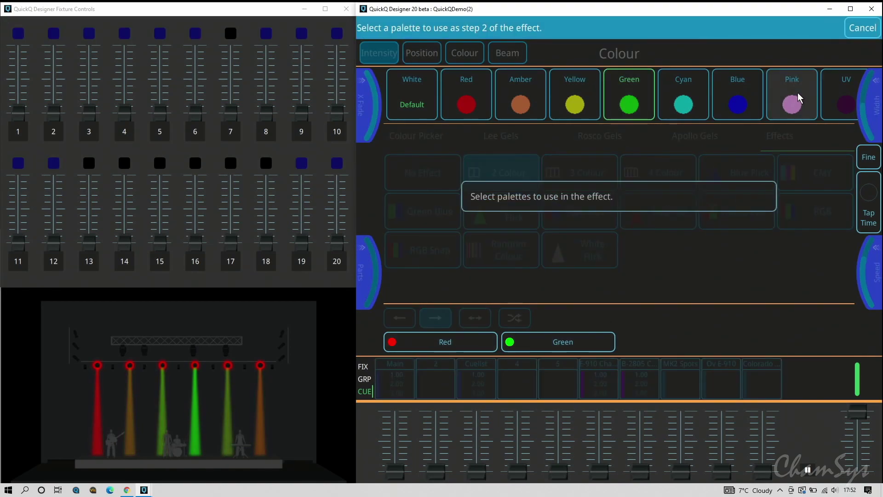
left_click_drag(797, 93, 631, 93)
left_click(733, 90)
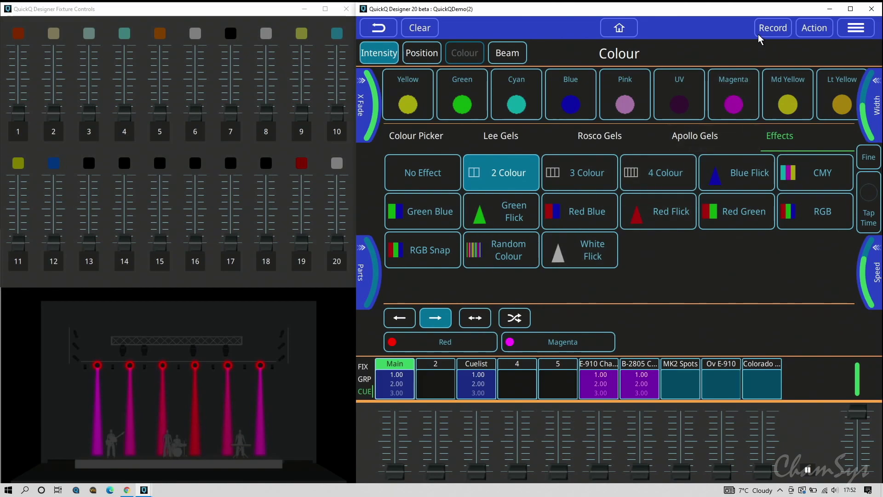
- Record the red/magenta chase to cue fader 15, clear the programmer, and replay it from the fader
left_click(772, 29)
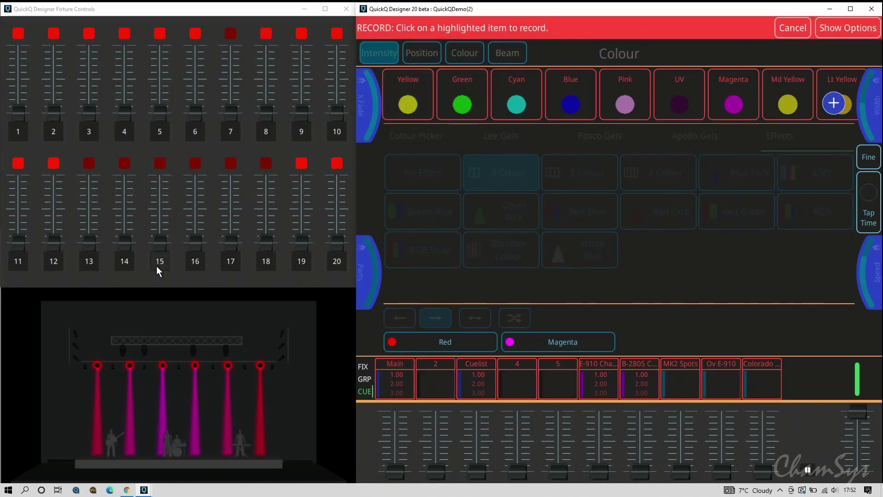
left_click(156, 266)
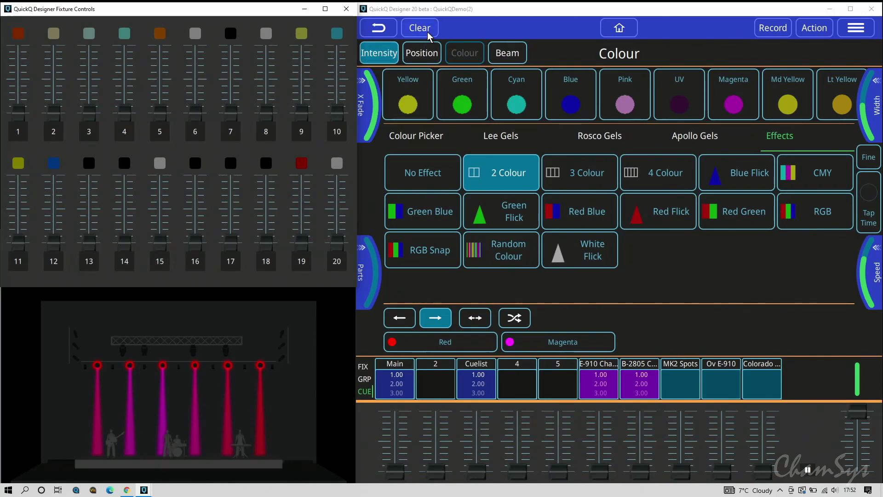
left_click(427, 33)
left_click_drag(160, 246, 163, 171)
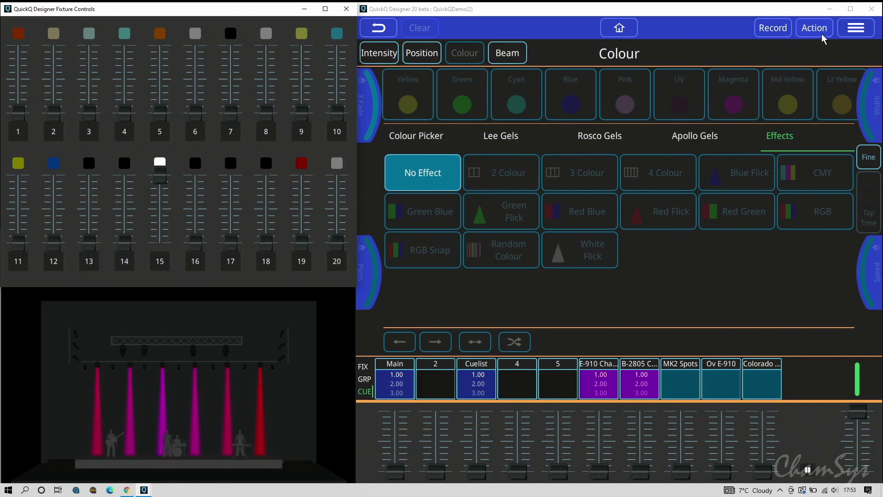
- On the Cue Faders page, lower fader 15 and raise faders 12 and 10
left_click(857, 28)
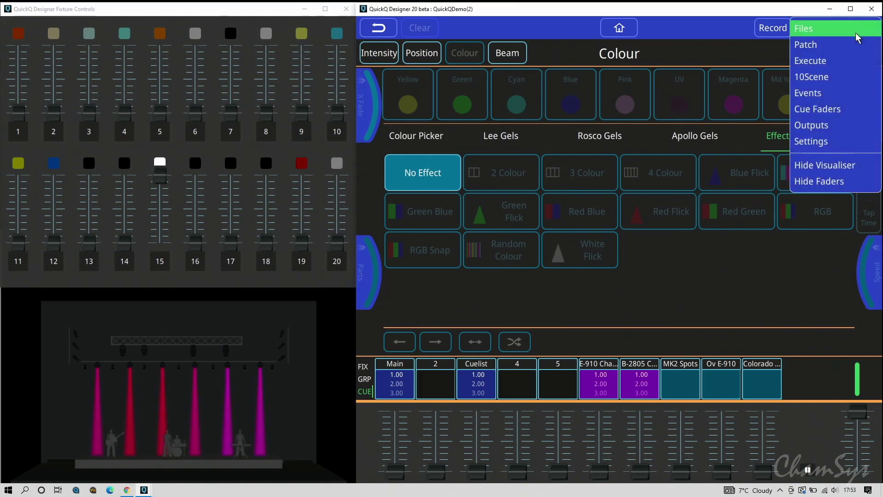
left_click(833, 109)
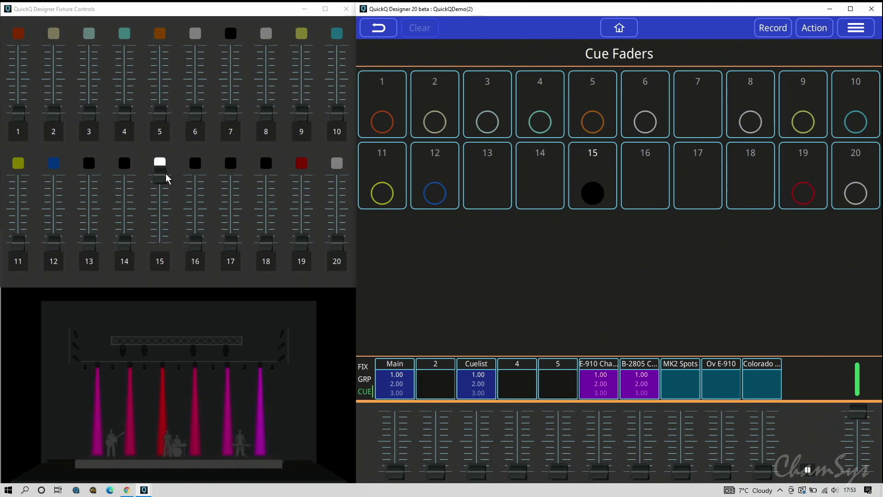
left_click_drag(166, 174, 162, 256)
left_click_drag(55, 245, 66, 272)
left_click_drag(333, 122, 334, 87)
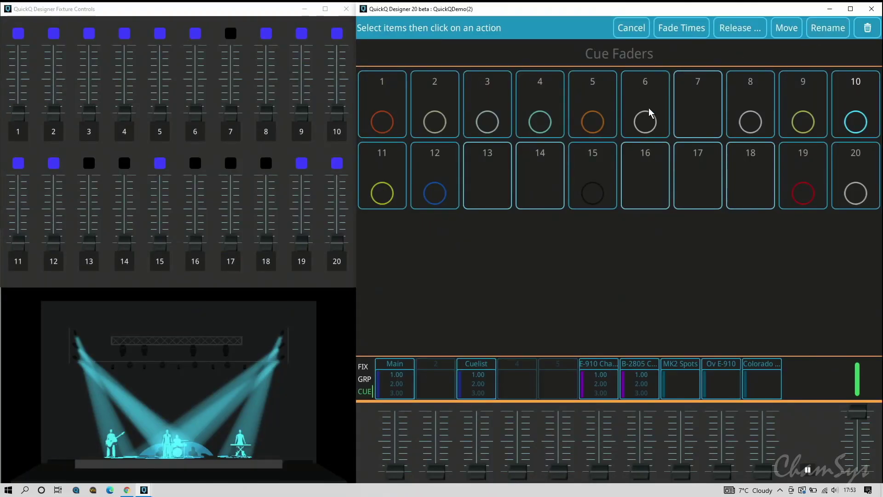
- Rename cue fader 15 to 'Wash Red Maj'
left_click(587, 171)
left_click(819, 34)
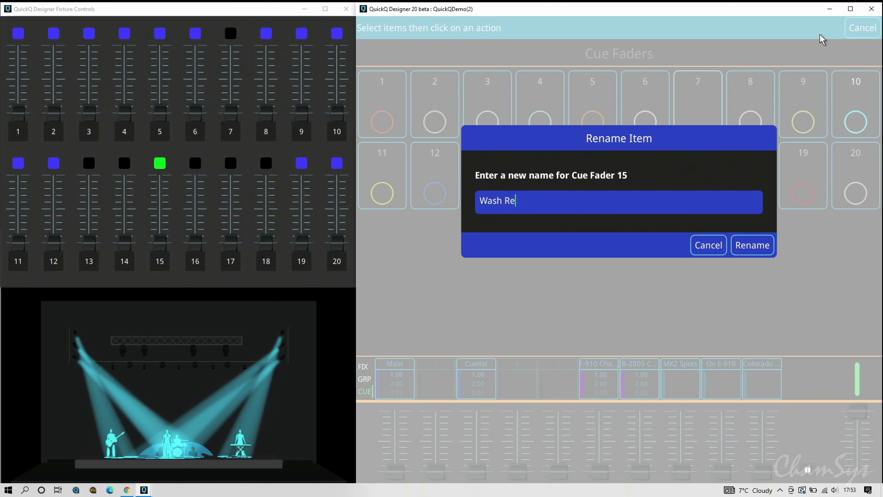
key("Return")
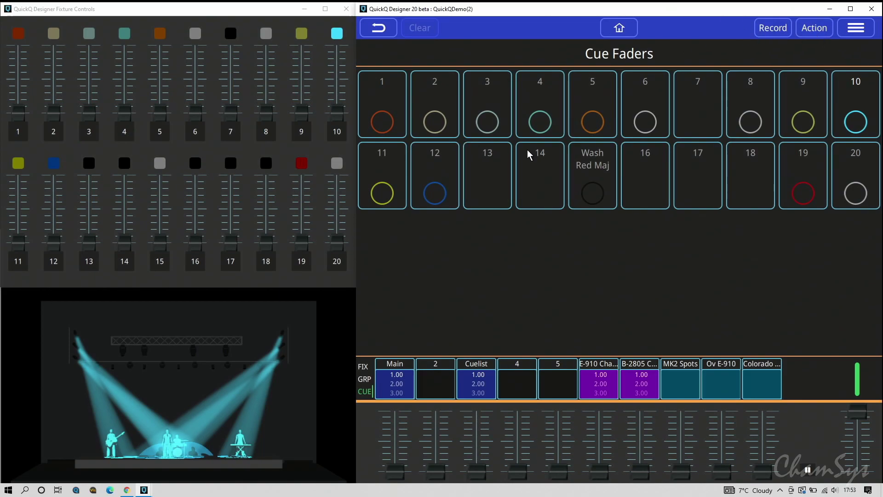
- Release all playing cues and return to the fixture Layout page
left_click(806, 34)
left_click(738, 32)
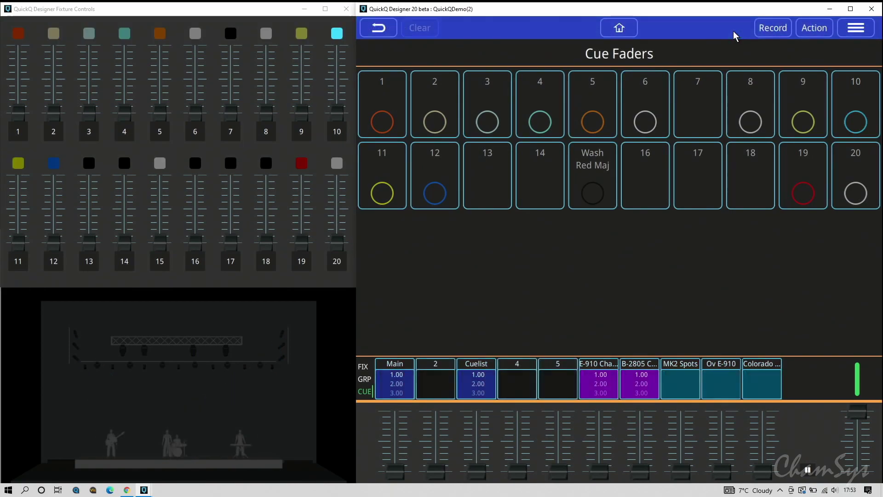
left_click(612, 29)
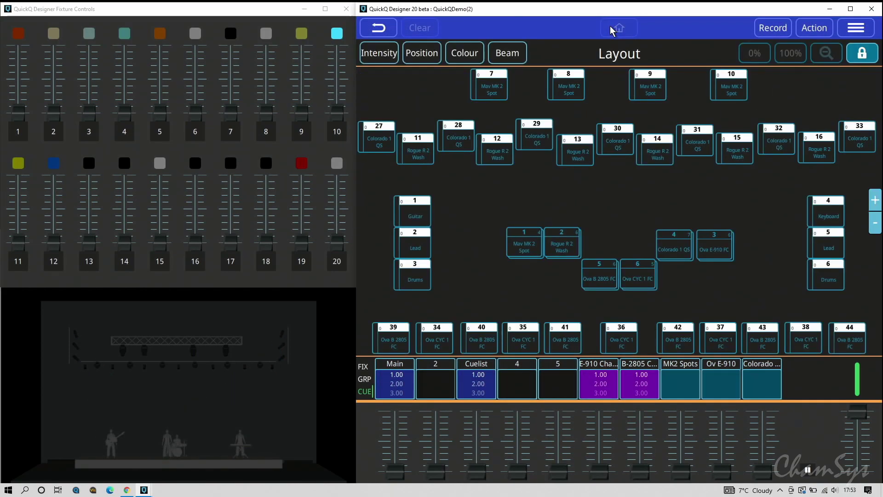
- Bring the four Mav MK 2 Spots to full and show their position palettes
left_click(530, 247)
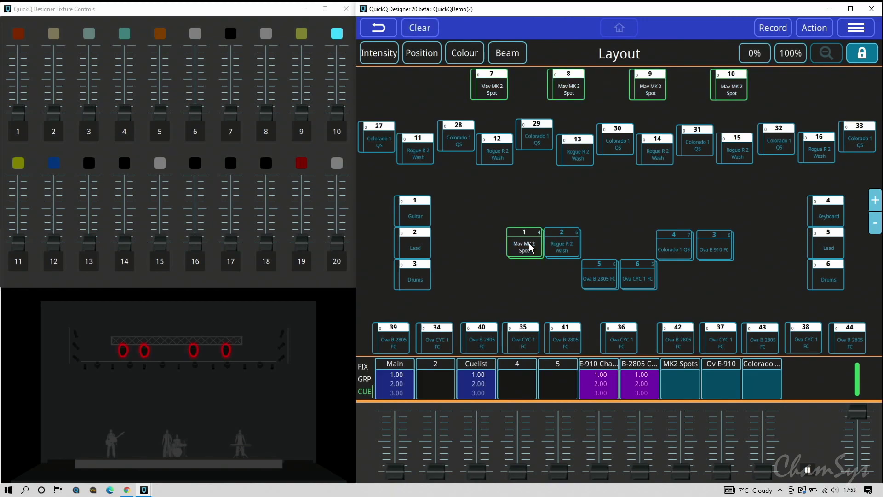
left_click(784, 55)
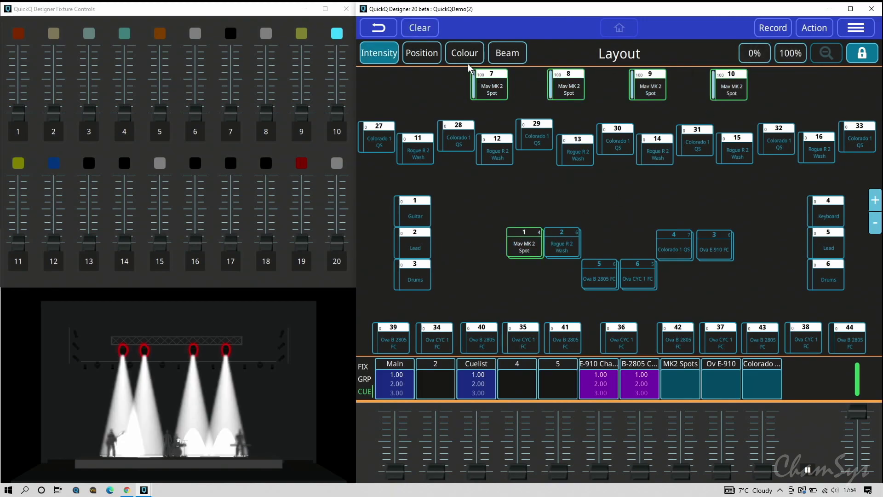
left_click(421, 54)
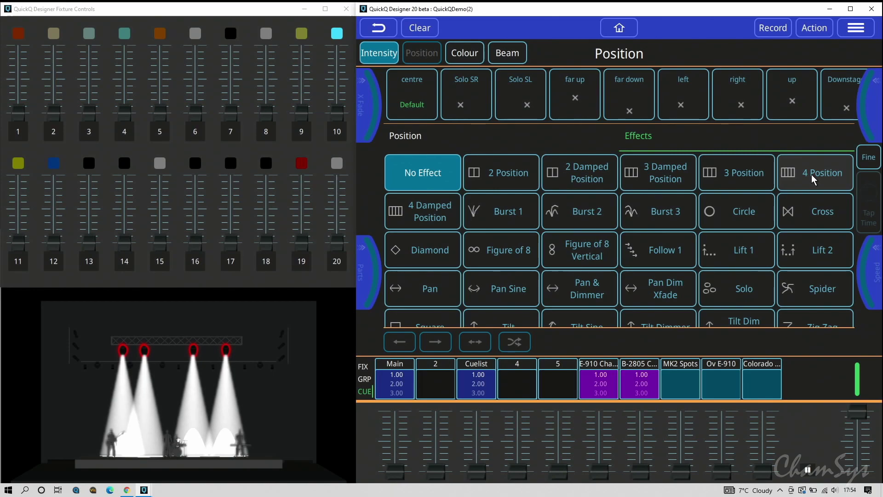
- Run a 2 Position effect between far up and far down, then clear the programmer
left_click(492, 175)
left_click(576, 110)
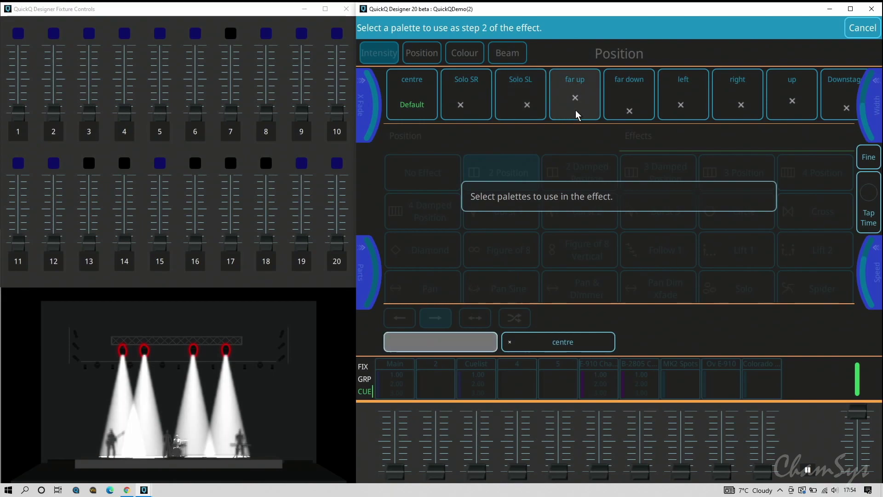
left_click(633, 101)
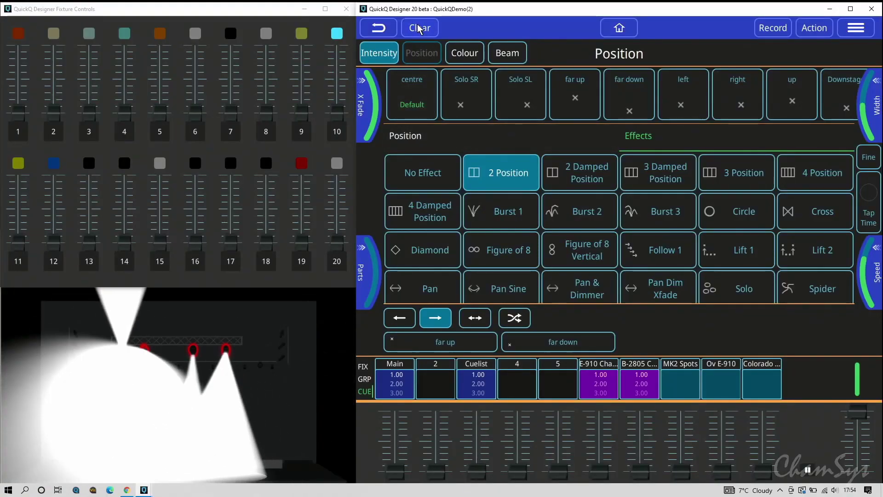
left_click(420, 29)
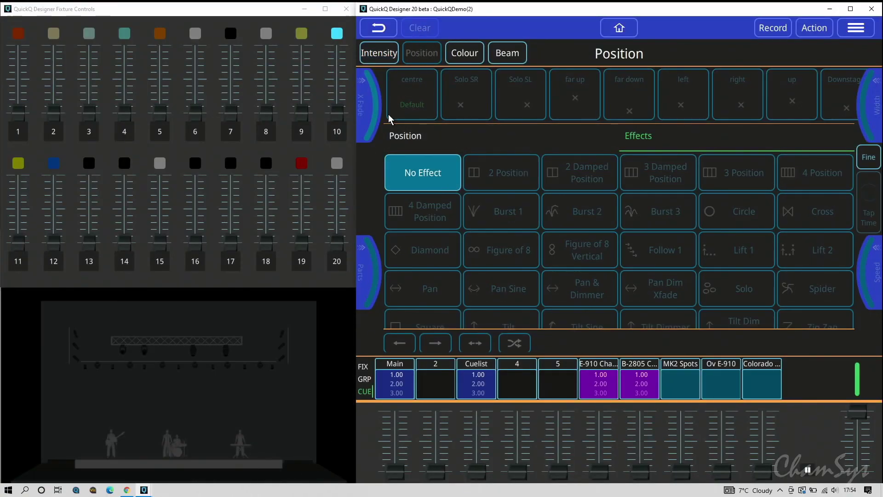
- Enlarge the Visualiser window, switch to Plan View, and turn on Design Mode
left_click(298, 308)
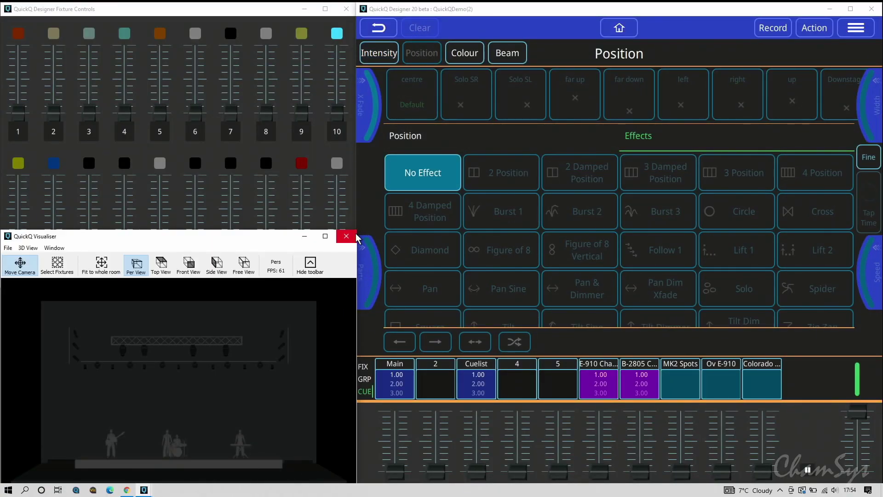
left_click_drag(357, 229, 792, 21)
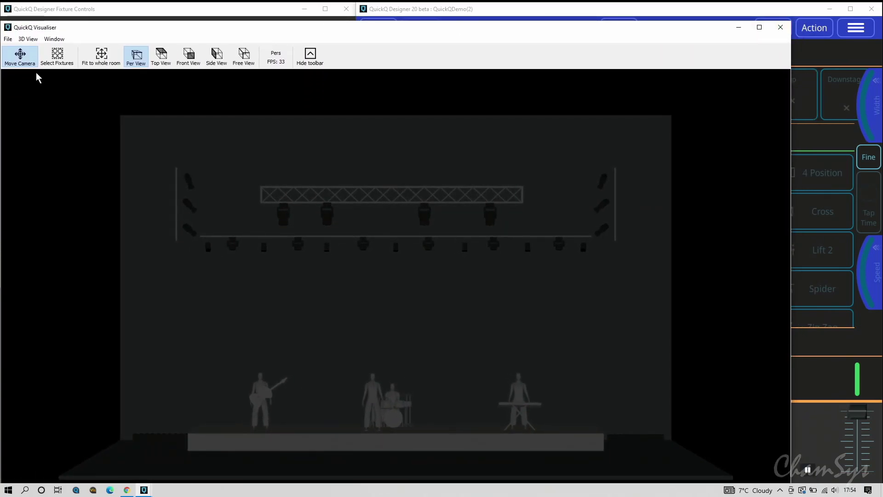
left_click(54, 39)
left_click(72, 93)
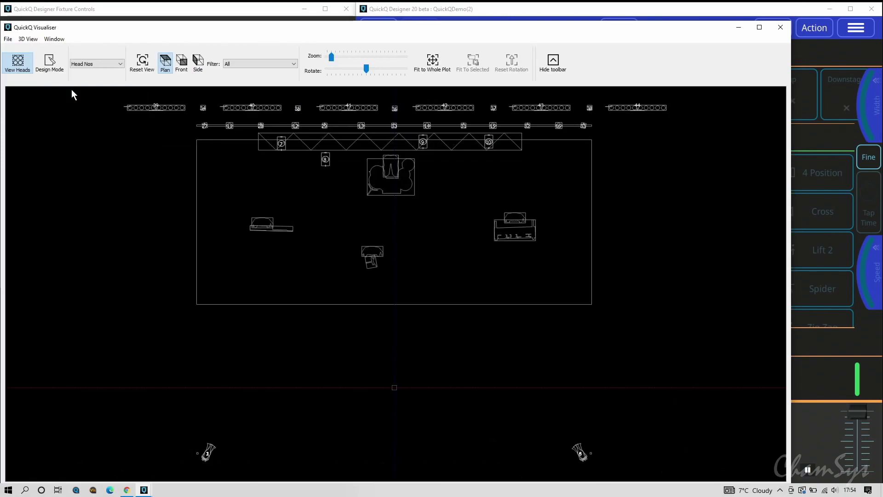
left_click(48, 61)
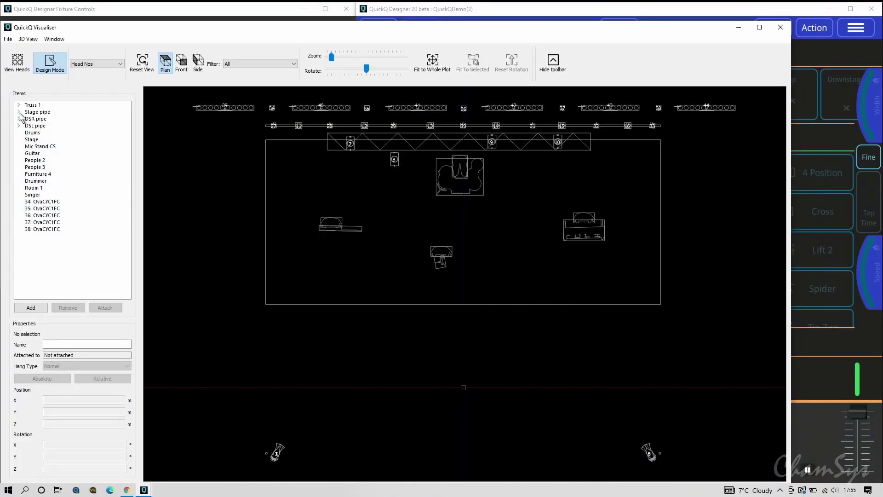
- Expand Truss 1 and inspect MavMK2Spot 7's position (X -3.4, Y 7.3, Z -7.4 m)
left_click(29, 105)
left_click(19, 106)
left_click(53, 112)
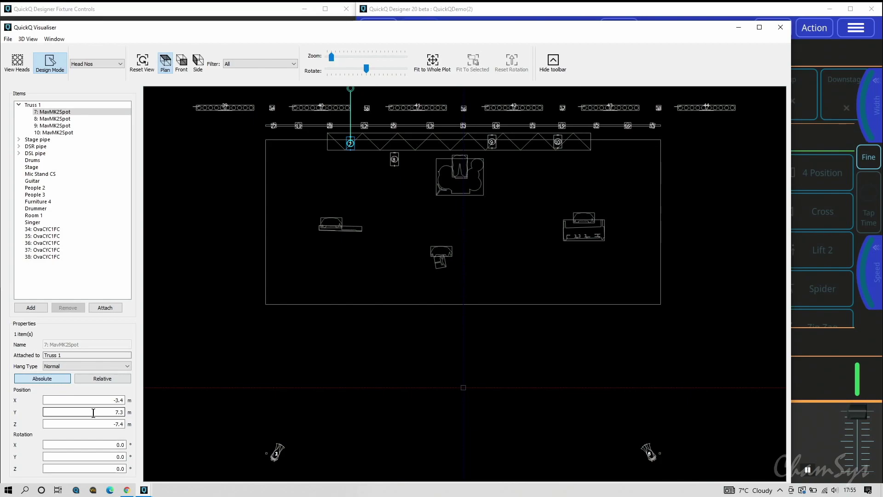
left_click(760, 27)
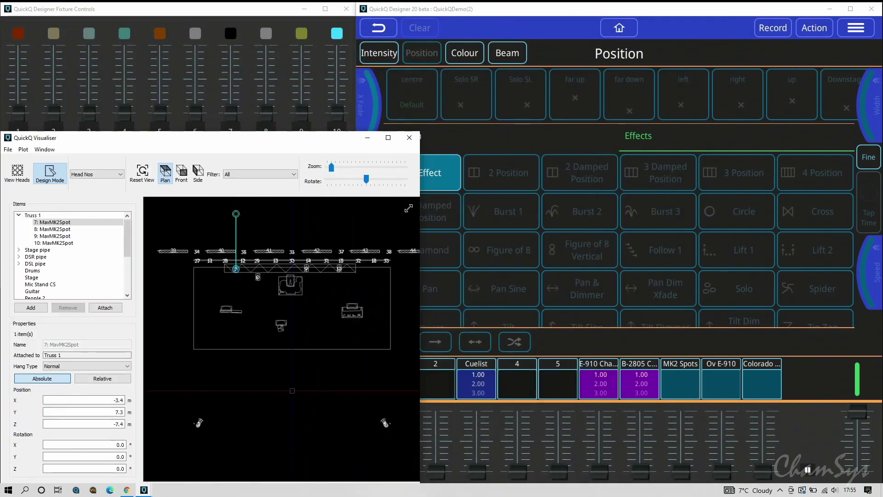